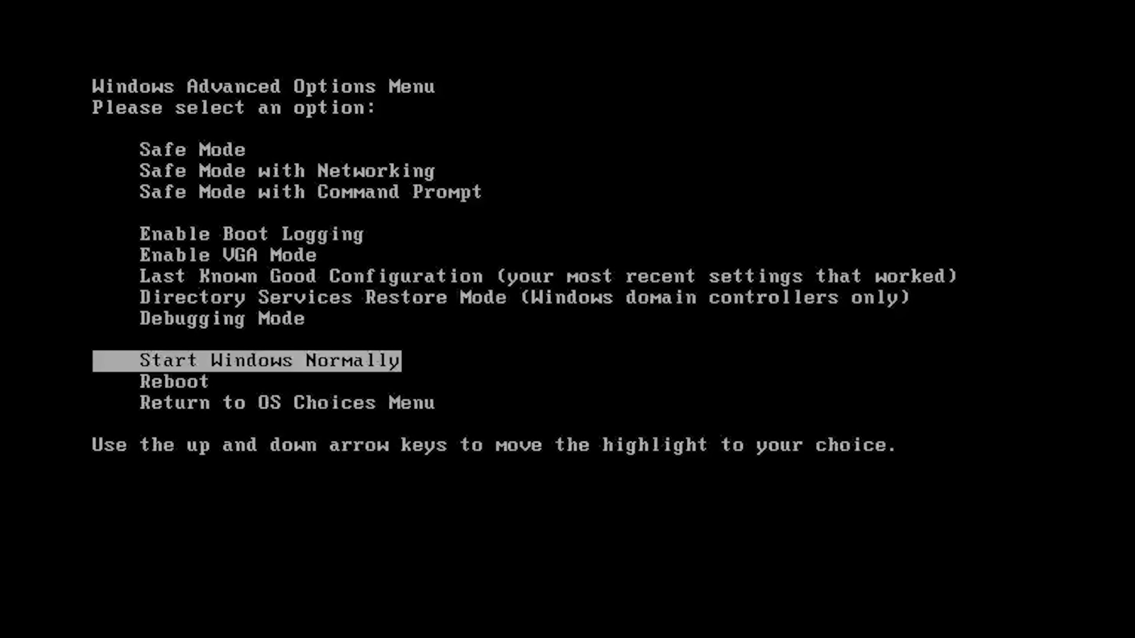
# Select Safe Mode with Command Prompt in the Advanced Options Menu.
pyautogui.press('Up')
pyautogui.press('Up')
pyautogui.press('Up')
pyautogui.press('Up')
pyautogui.press('Up')
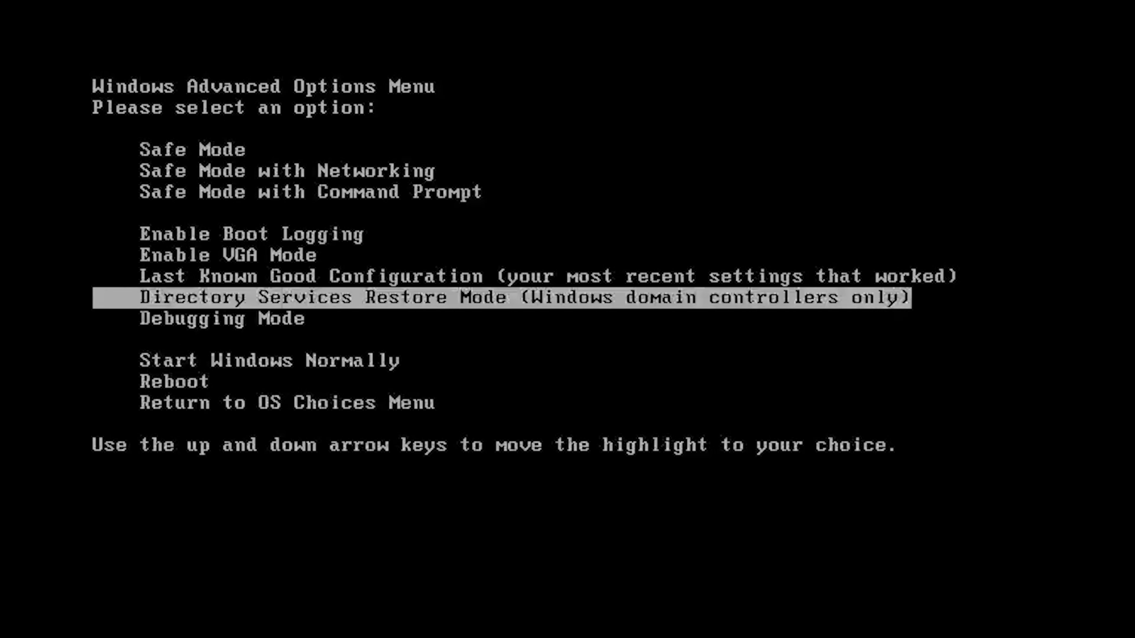
pyautogui.press('Up')
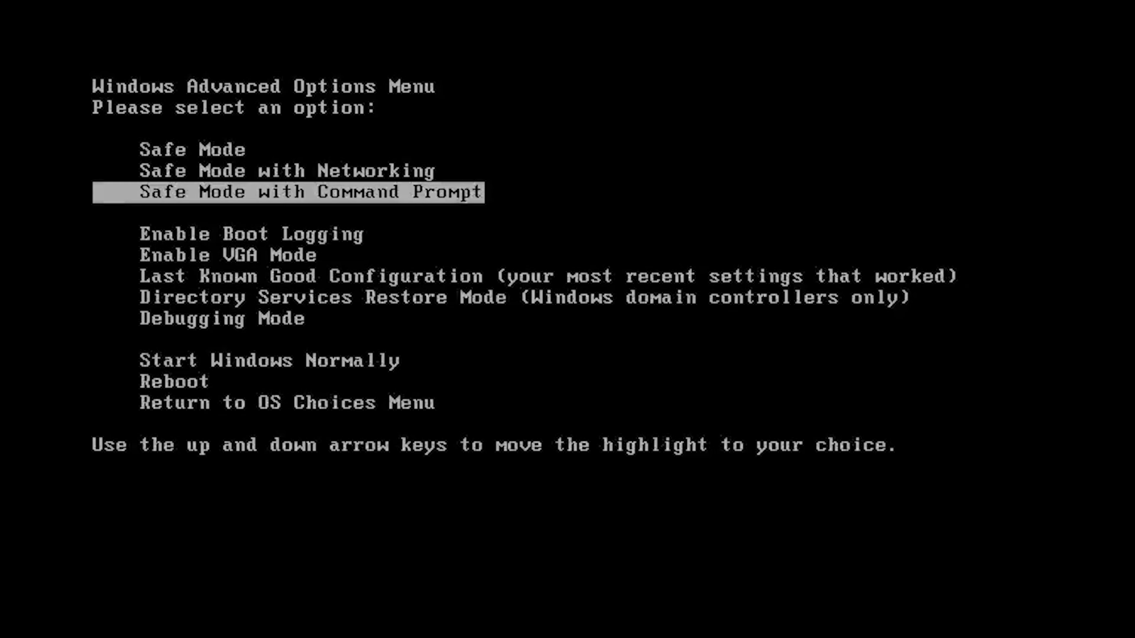
pyautogui.press('Return')
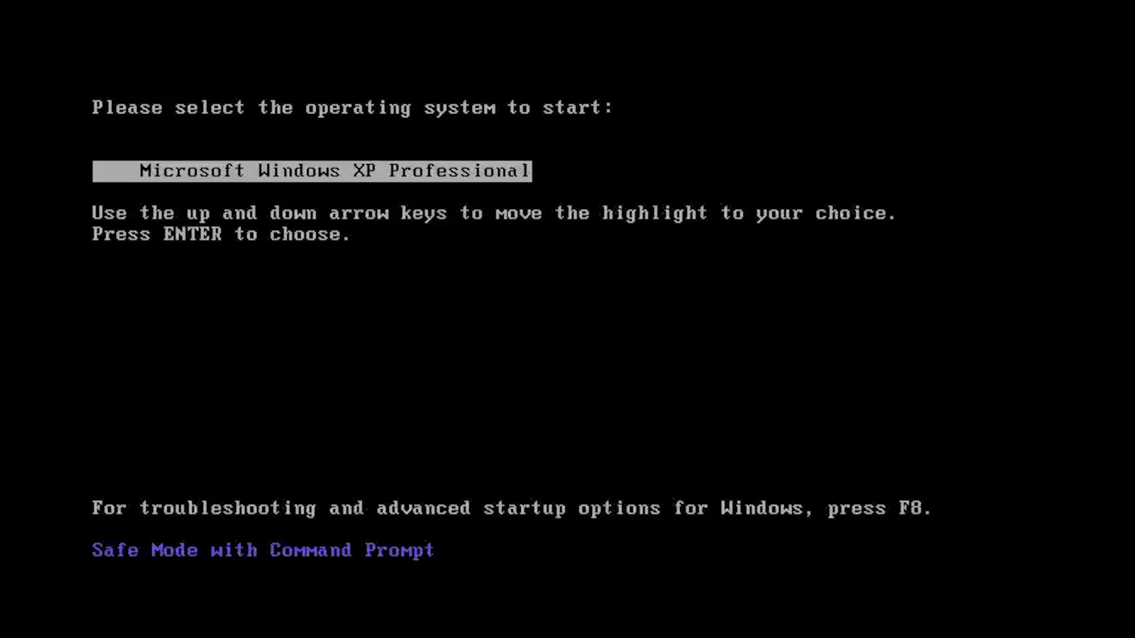
# Boot Microsoft Windows XP Professional from the OS selection screen.
pyautogui.press('Return')
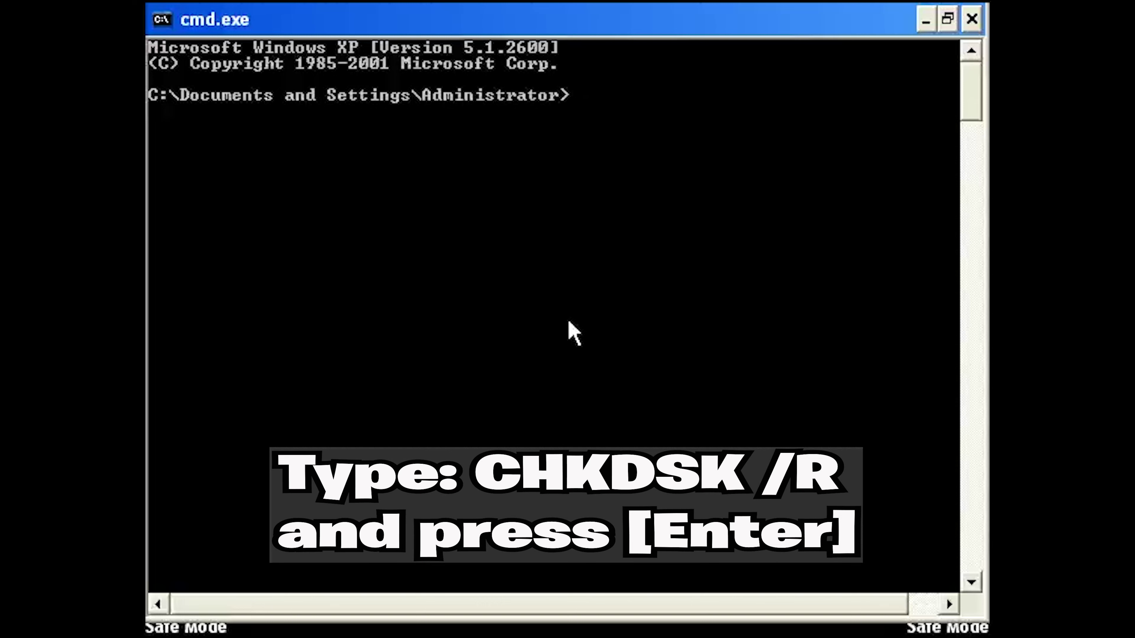
# Run chkdsk /r and answer y to check the volume at next restart.
pyautogui.write('chkdsk')
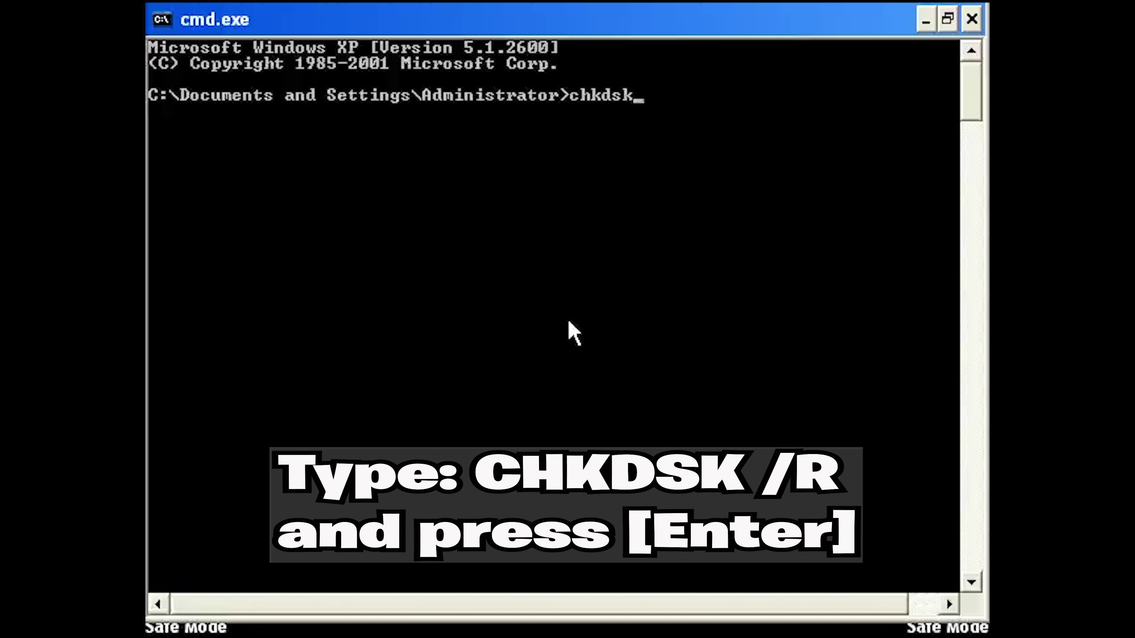
pyautogui.write(' /')
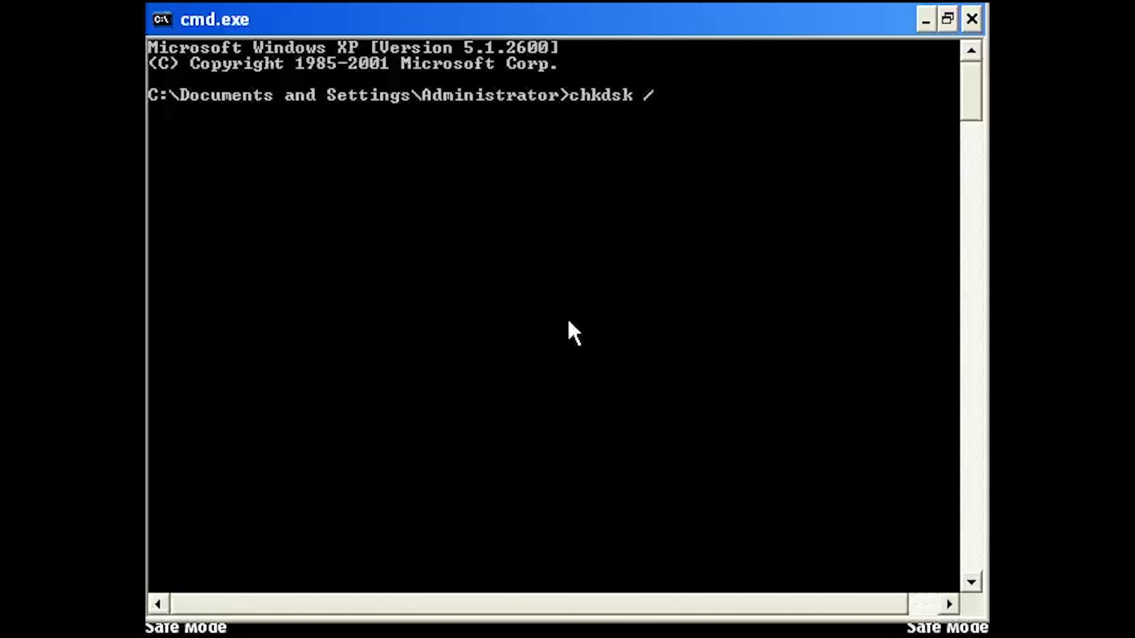
pyautogui.write('r')
pyautogui.press('Return')
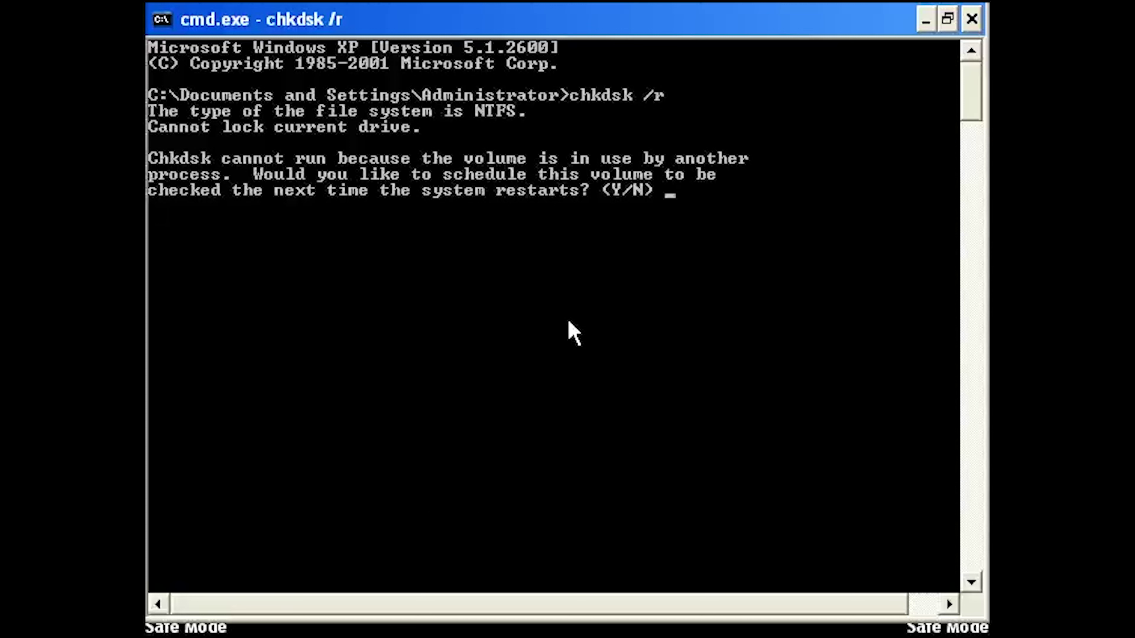
pyautogui.write('y')
pyautogui.press('Return')
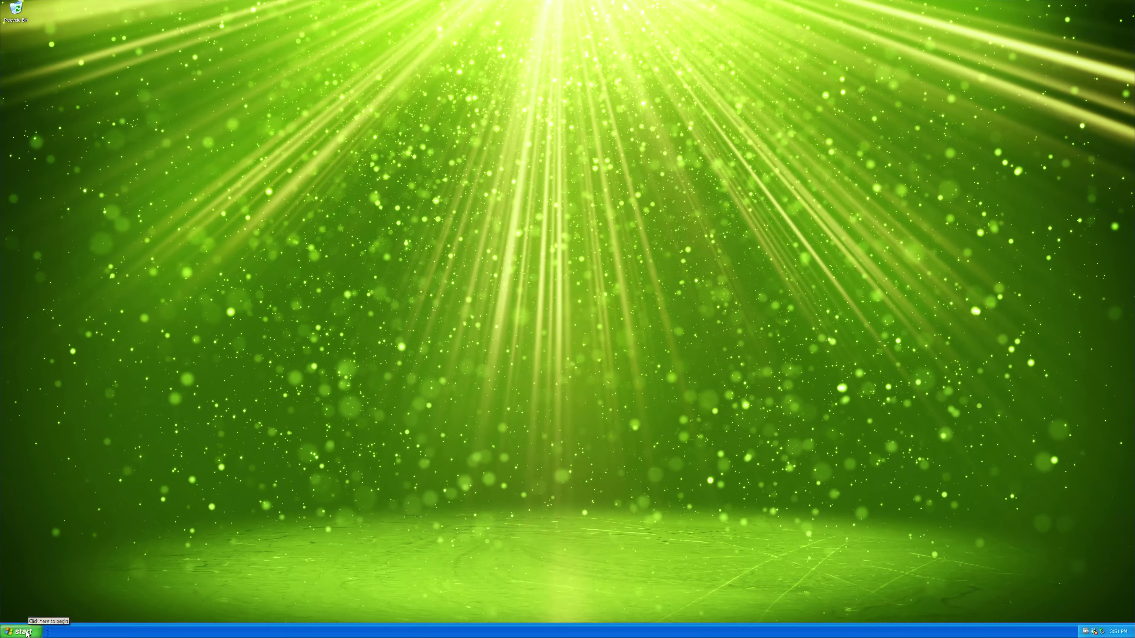
# Bring up Turn Off Computer from the Start menu to restart Windows.
pyautogui.click(23, 631)
pyautogui.click(140, 614)
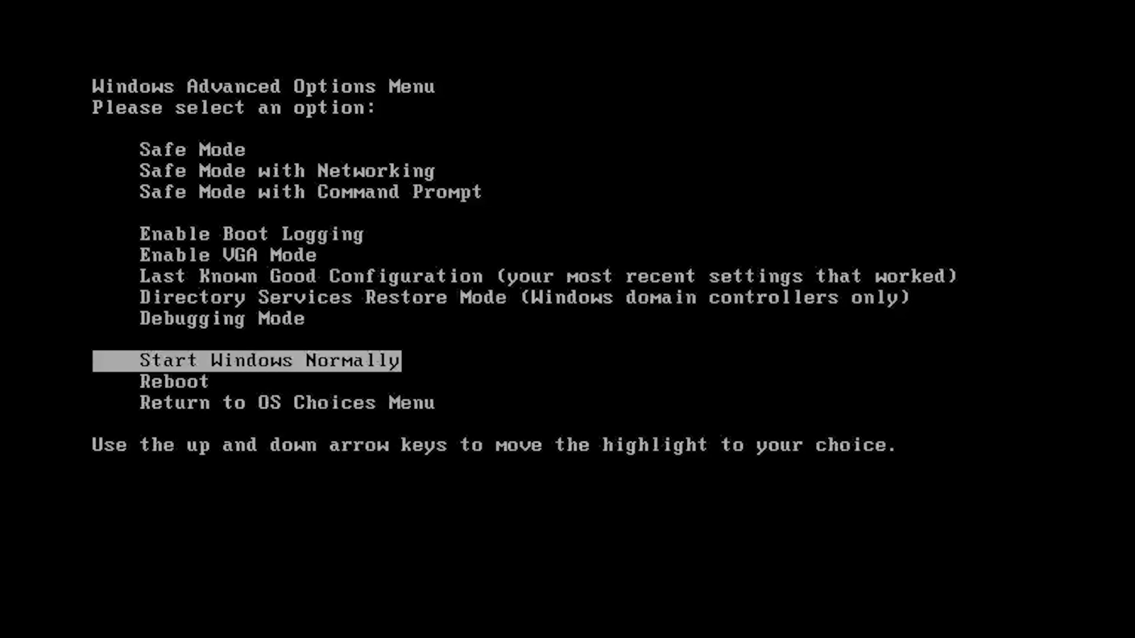
# Pick plain Safe Mode and boot Windows XP Professional with it.
pyautogui.press('Up')
pyautogui.press('Up')
pyautogui.press('Up')
pyautogui.press('Up')
pyautogui.press('Up')
pyautogui.press('Up')
pyautogui.press('Up')
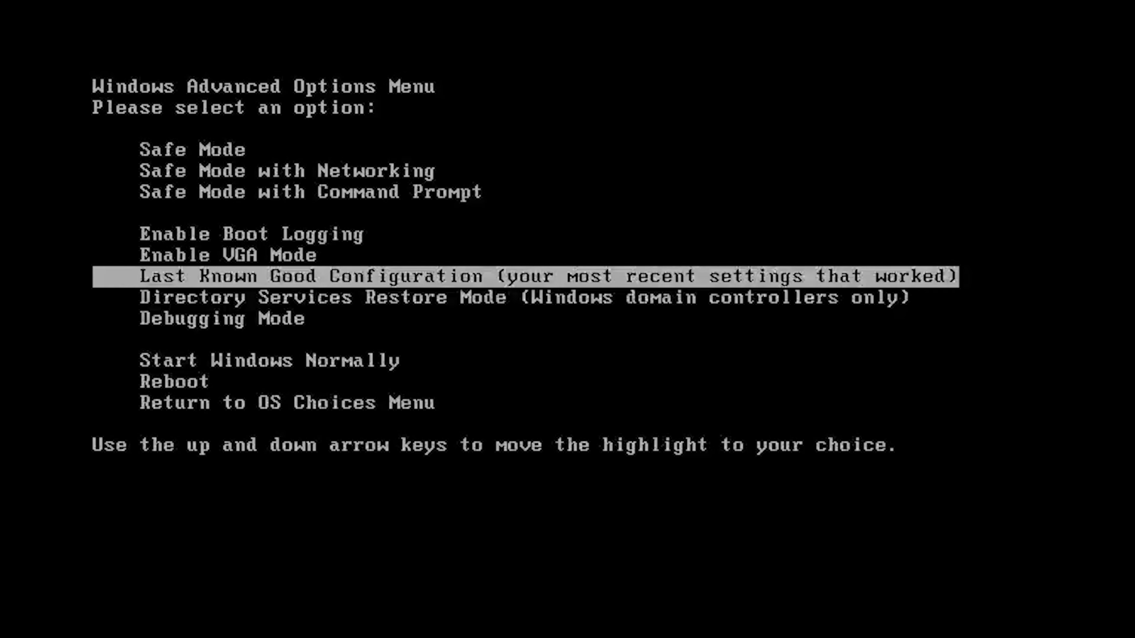
pyautogui.press('Up')
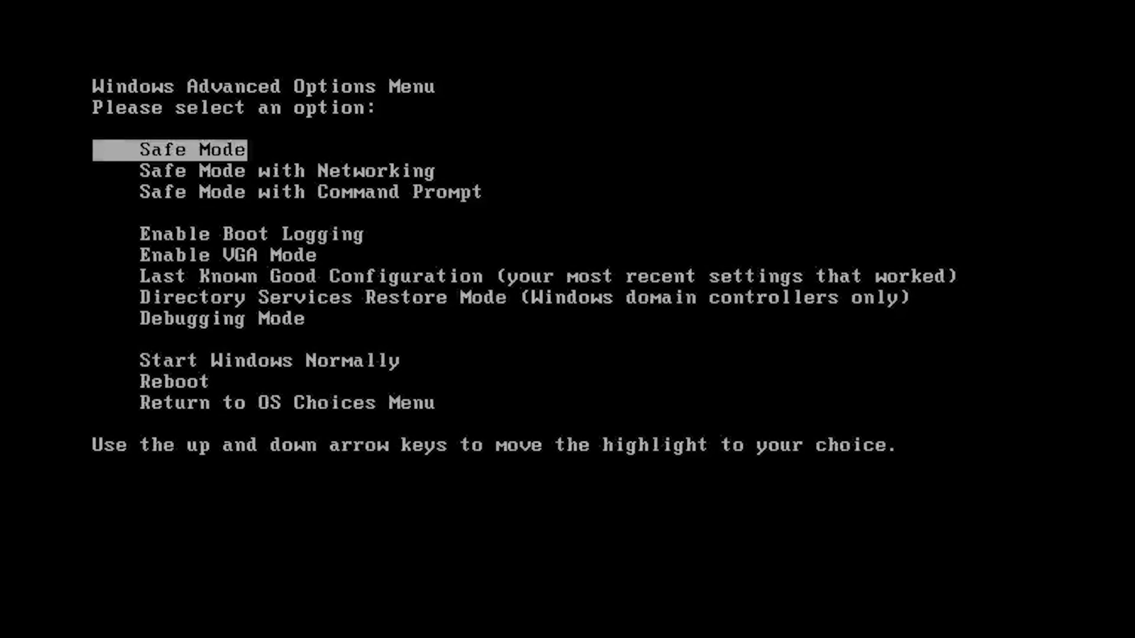
pyautogui.press('Return')
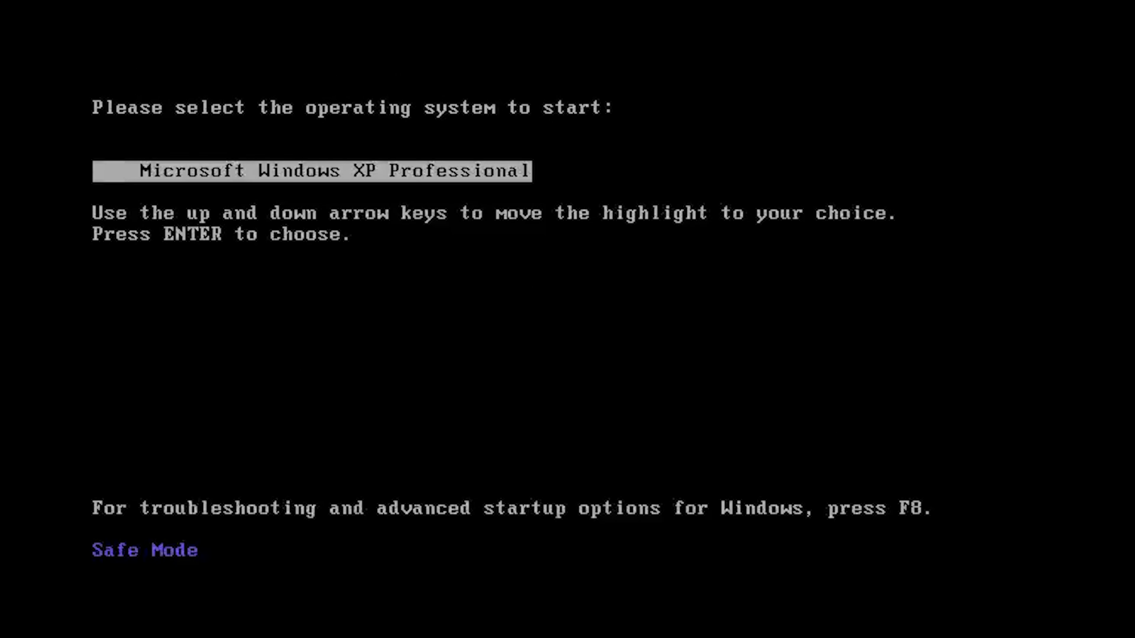
pyautogui.press('Return')
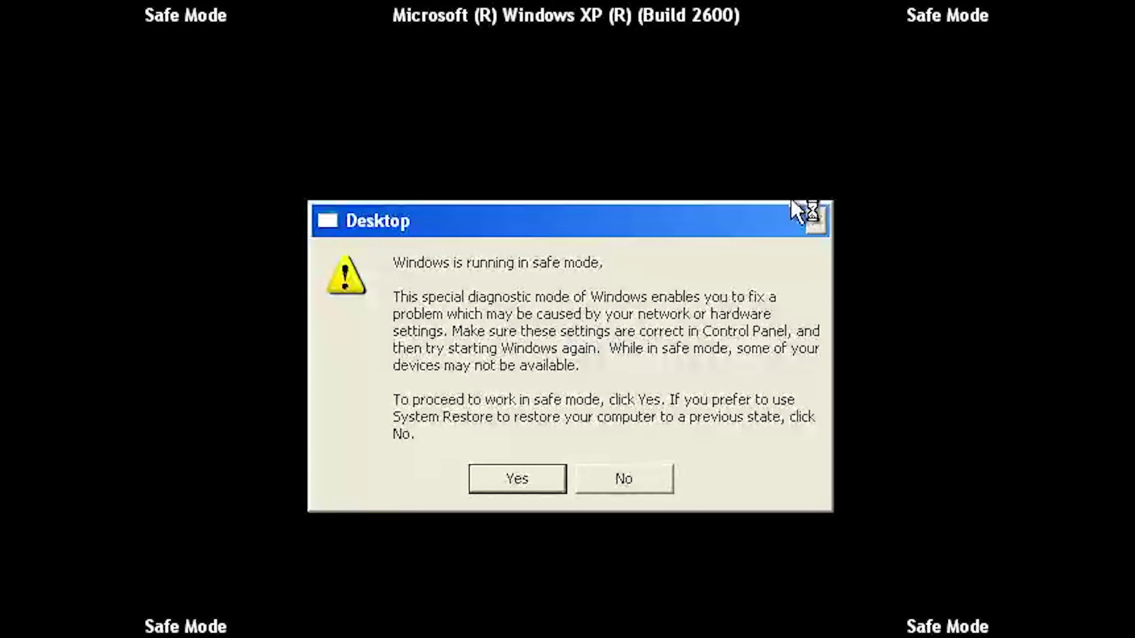
# Accept working in safe mode and launch System Restore from Accessories > System Tools.
pyautogui.click(496, 477)
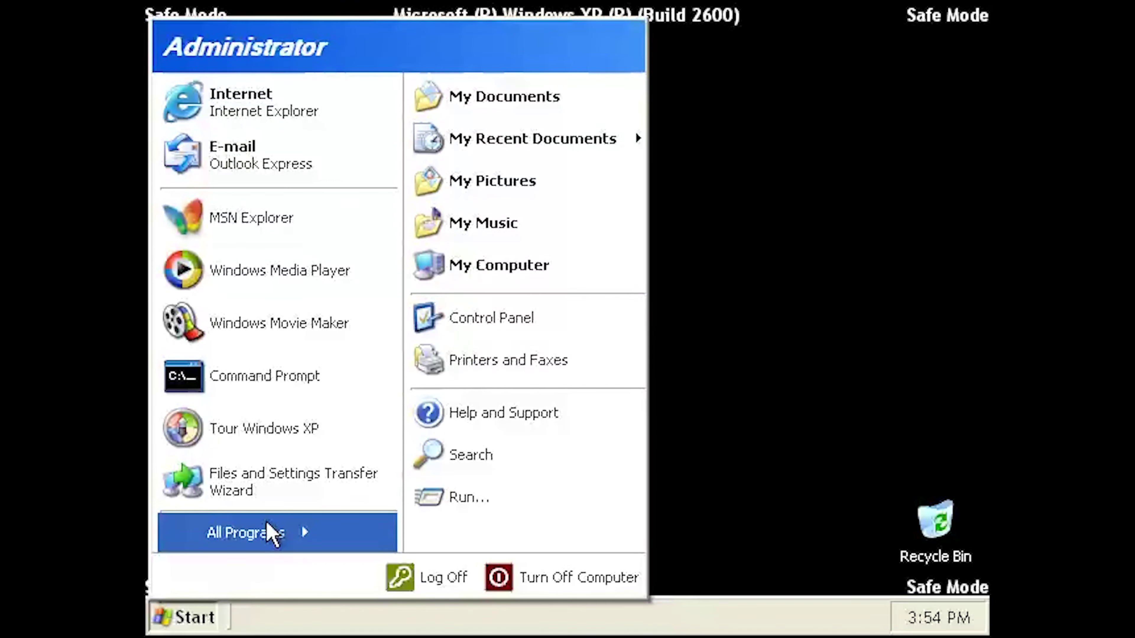
pyautogui.moveTo(236, 540)
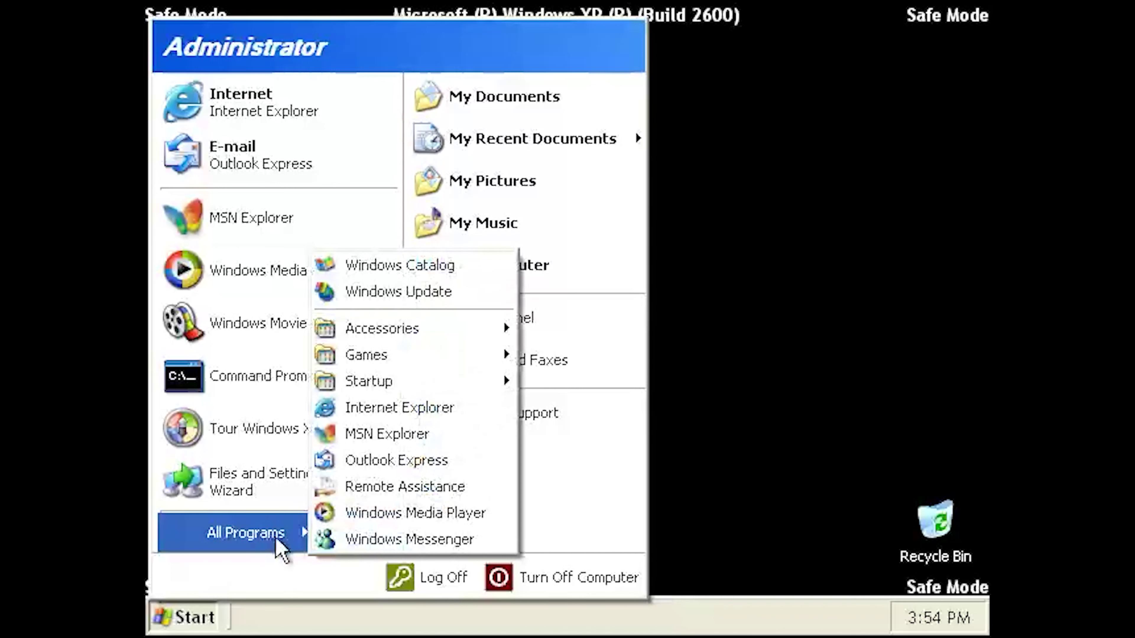
pyautogui.moveTo(475, 328)
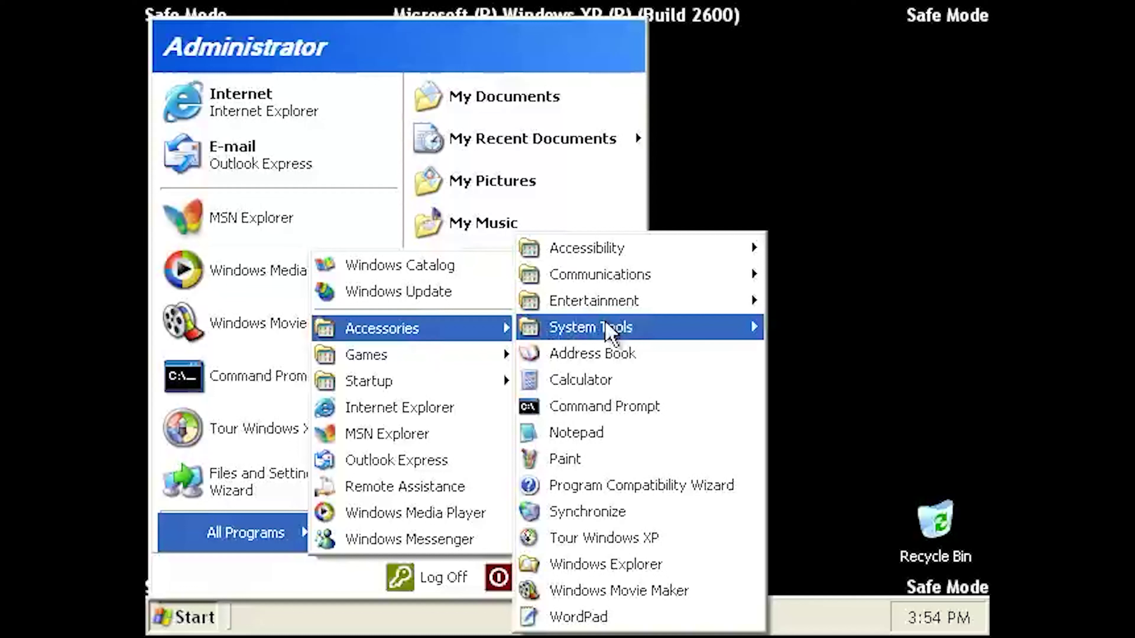
pyautogui.moveTo(607, 326)
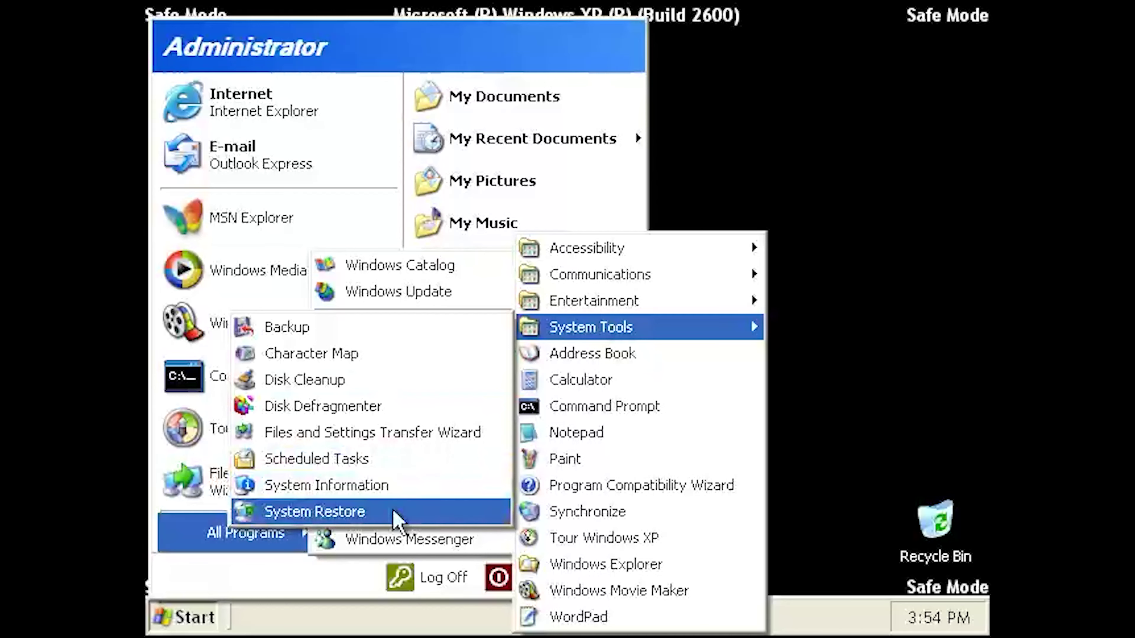
pyautogui.click(395, 520)
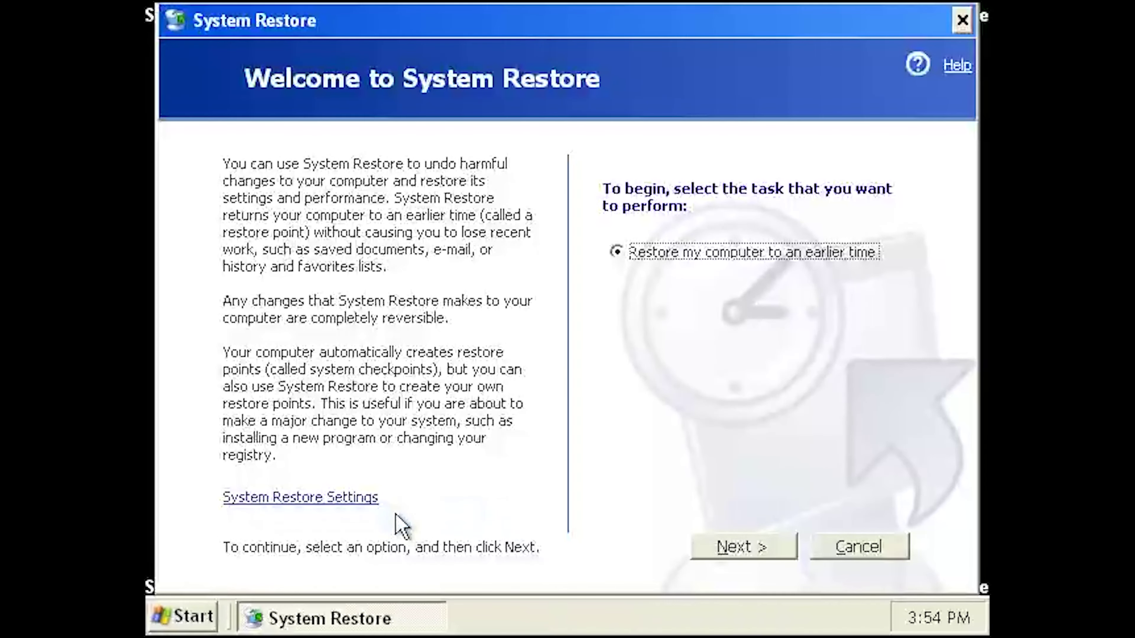
# Restore the computer to the May 02, 2023 3:25:43 PM New restore point.
pyautogui.click(734, 561)
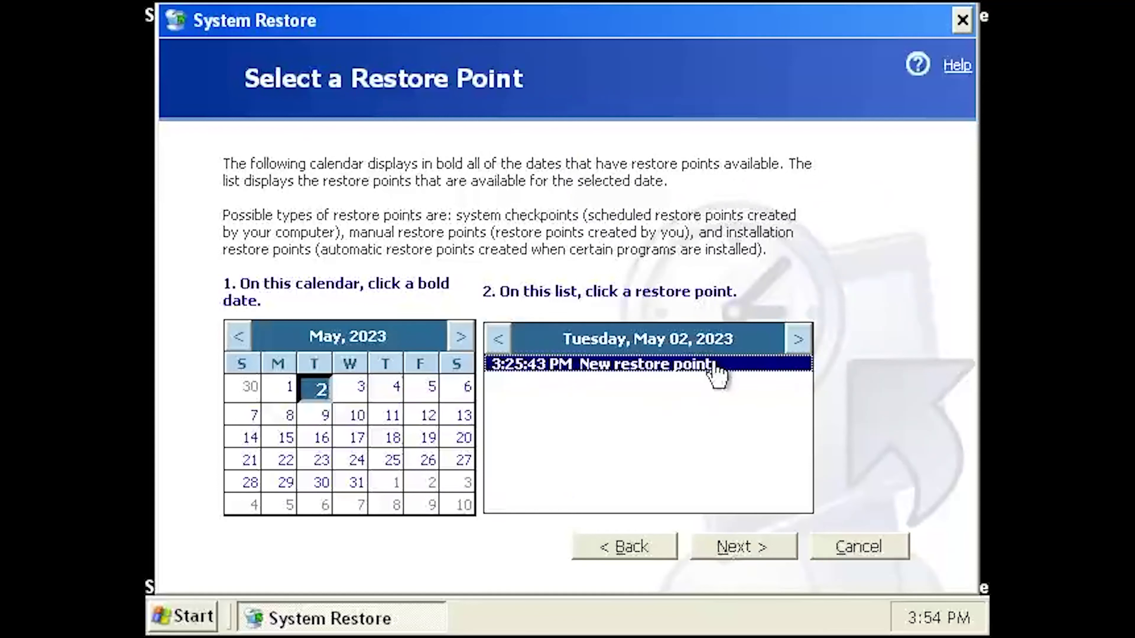
pyautogui.click(750, 552)
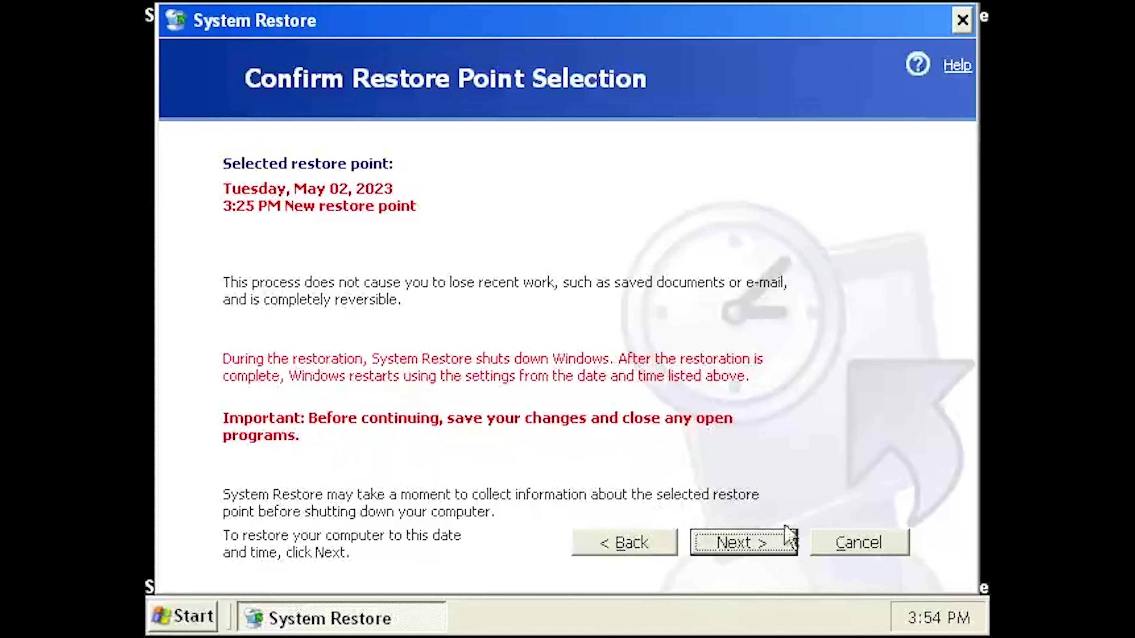
pyautogui.click(744, 542)
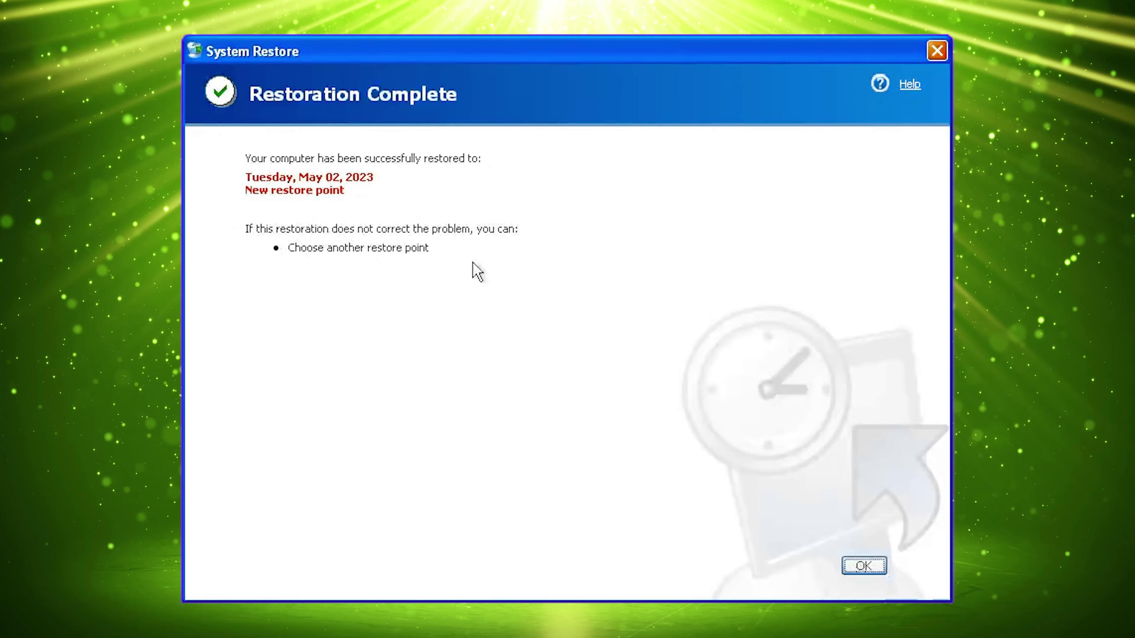
# Dismiss the Restoration Complete window with OK.
pyautogui.click(854, 575)
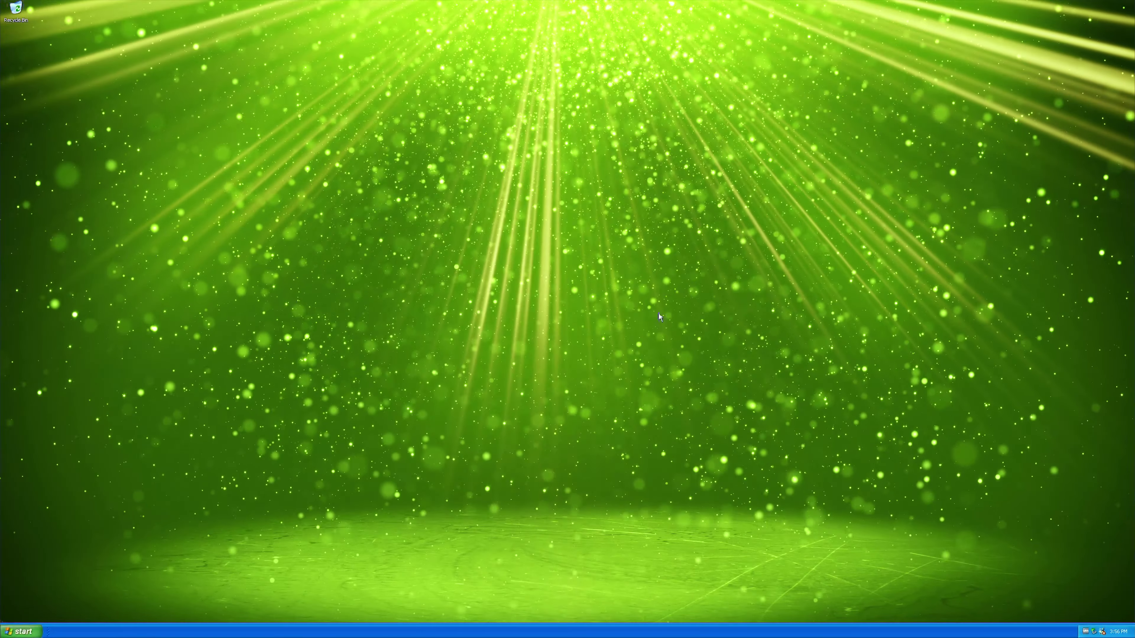